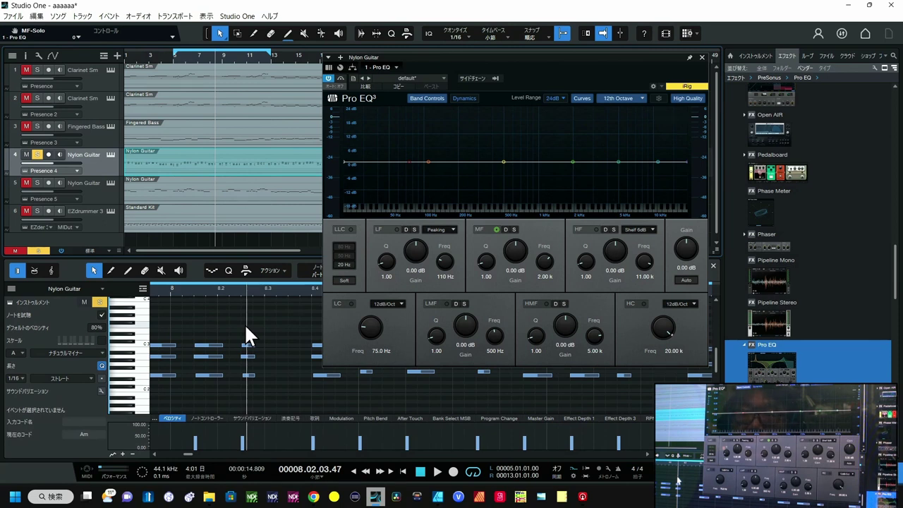
# Load the Gtr - Clear Acoustic preset in Pro EQ and compare playback with the EQ bypassed and active.
pyautogui.click(407, 77)
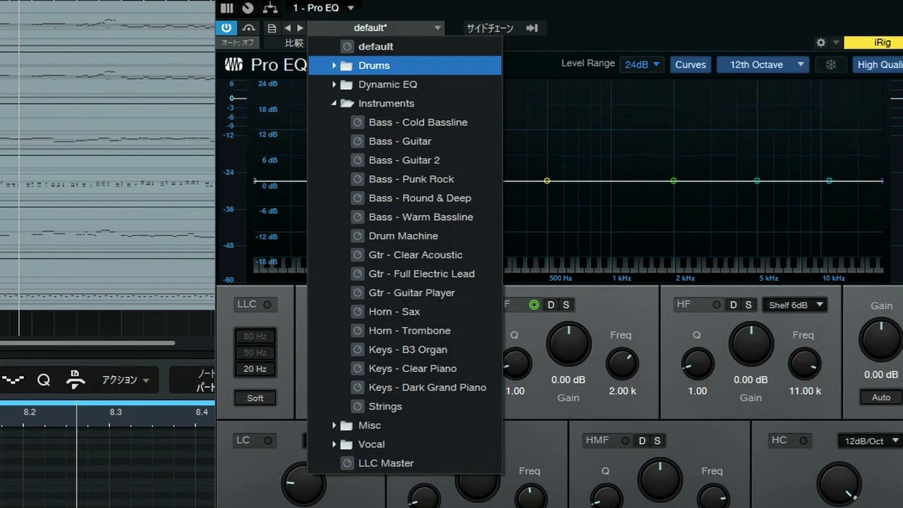
pyautogui.click(444, 255)
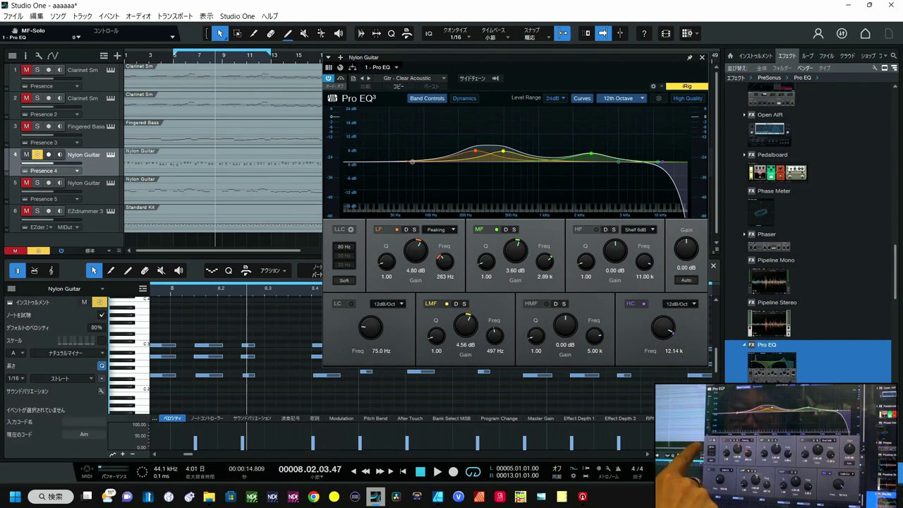
pyautogui.press('space')
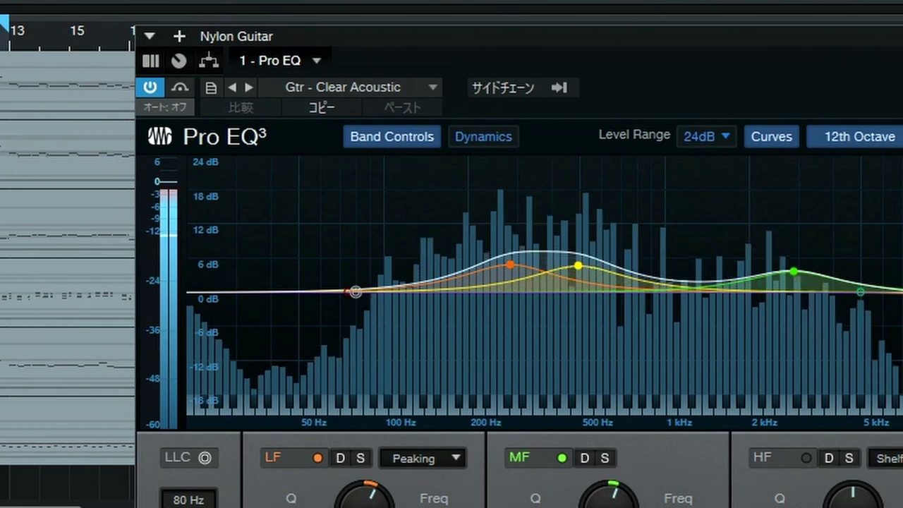
pyautogui.click(184, 91)
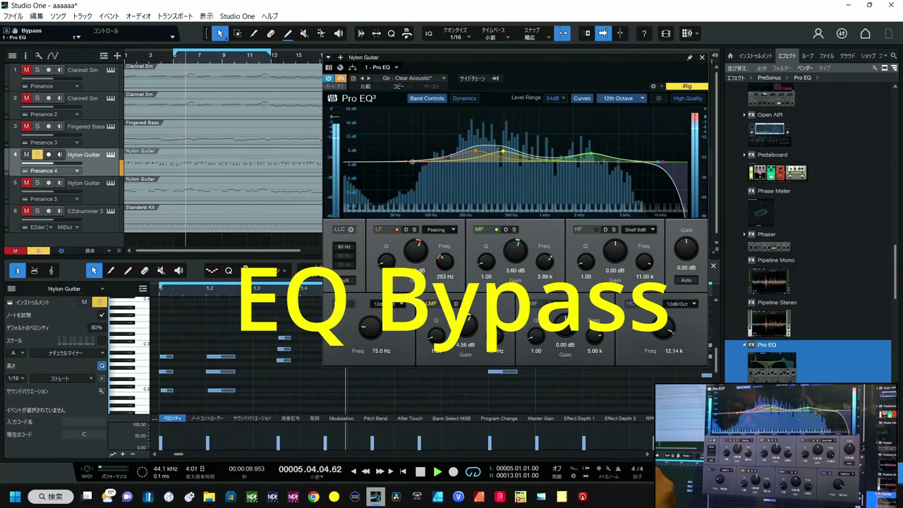
pyautogui.click(341, 78)
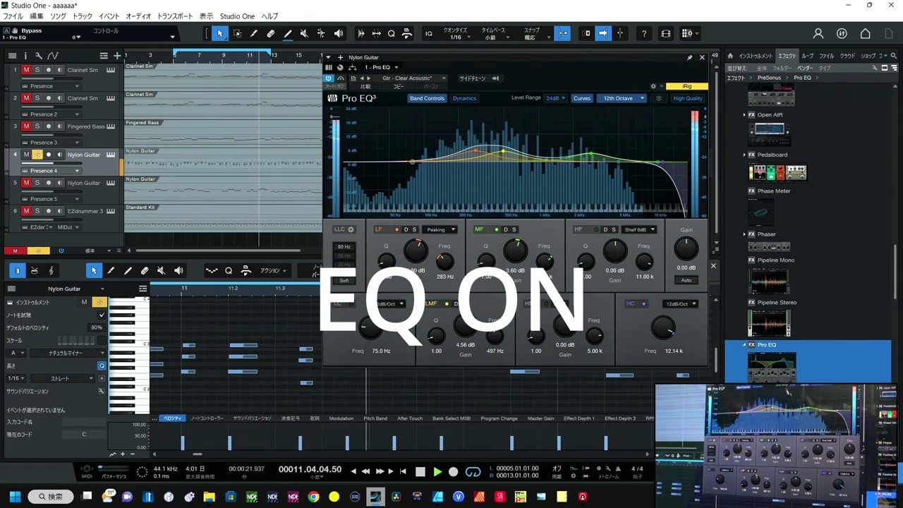
pyautogui.press('space')
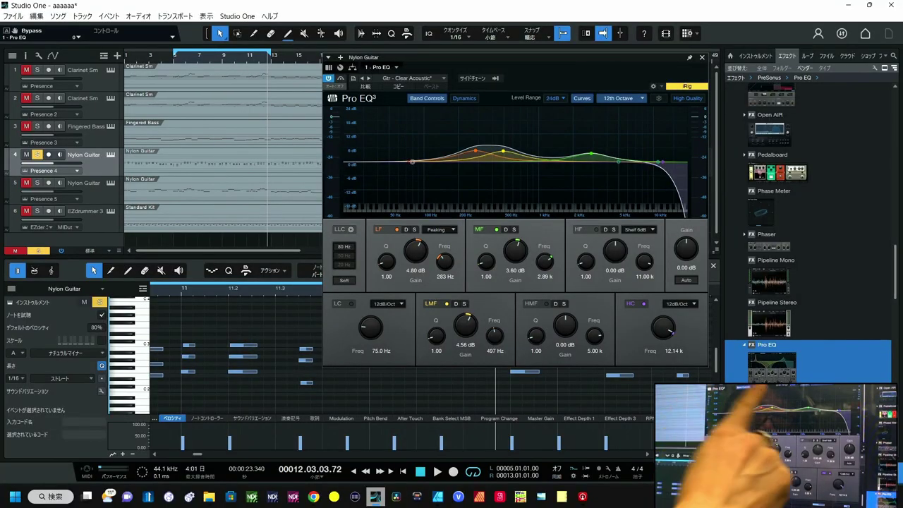
# Boost the HMF band by about 2.98 dB at 2.78 kHz and replace the settings with the default preset.
pyautogui.click(586, 156)
pyautogui.moveTo(586, 156); pyautogui.dragTo(590, 153)
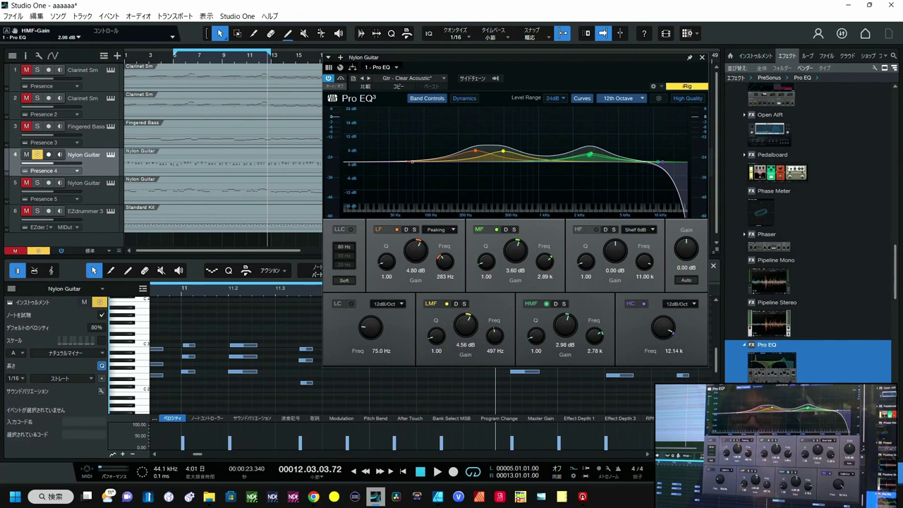
pyautogui.click(427, 78)
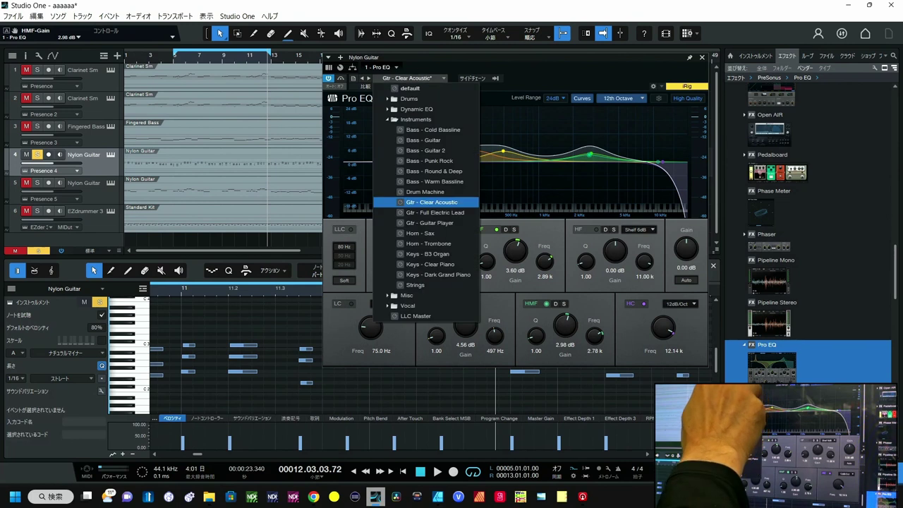
pyautogui.click(410, 88)
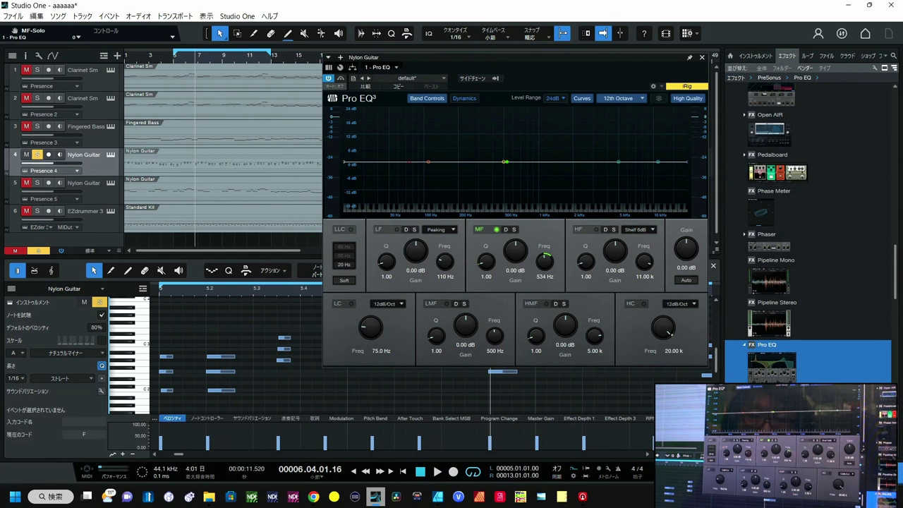
# Play the Nylon Guitar track, solo the EQ's MF band, and listen to the isolated range.
pyautogui.press('space')
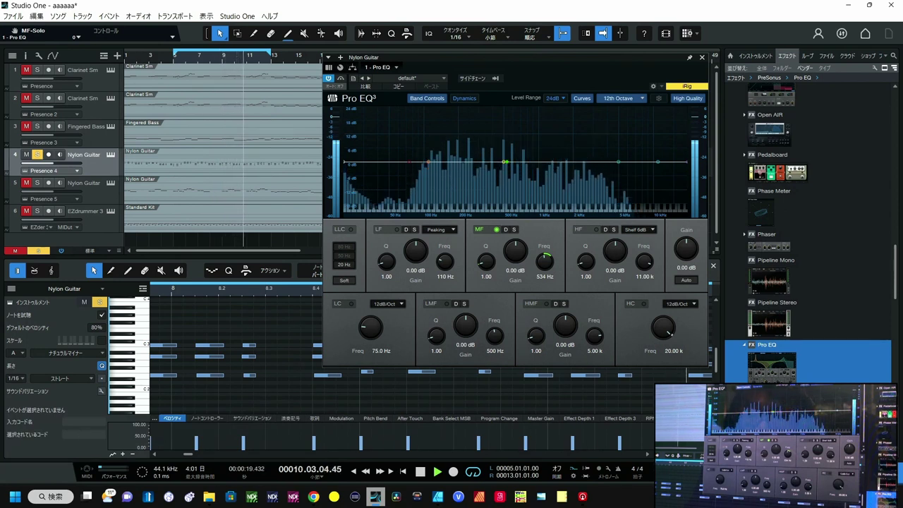
pyautogui.press('space')
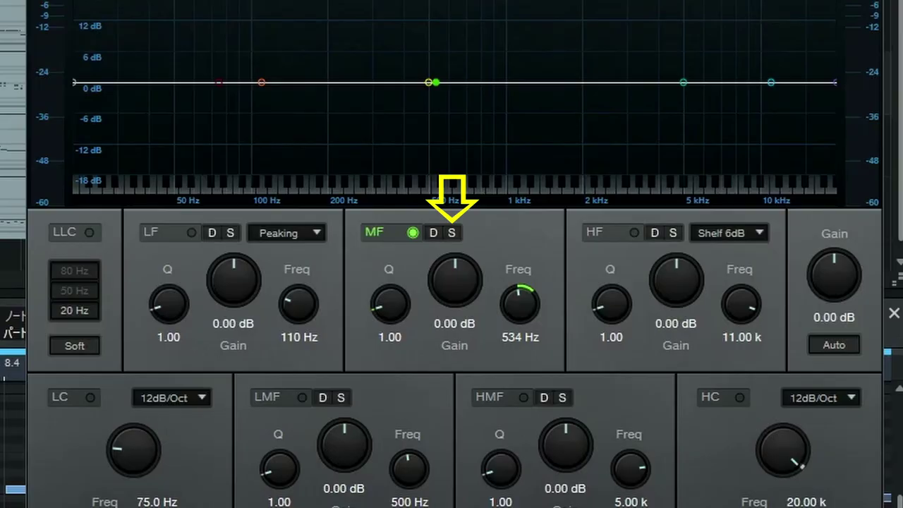
pyautogui.click(451, 233)
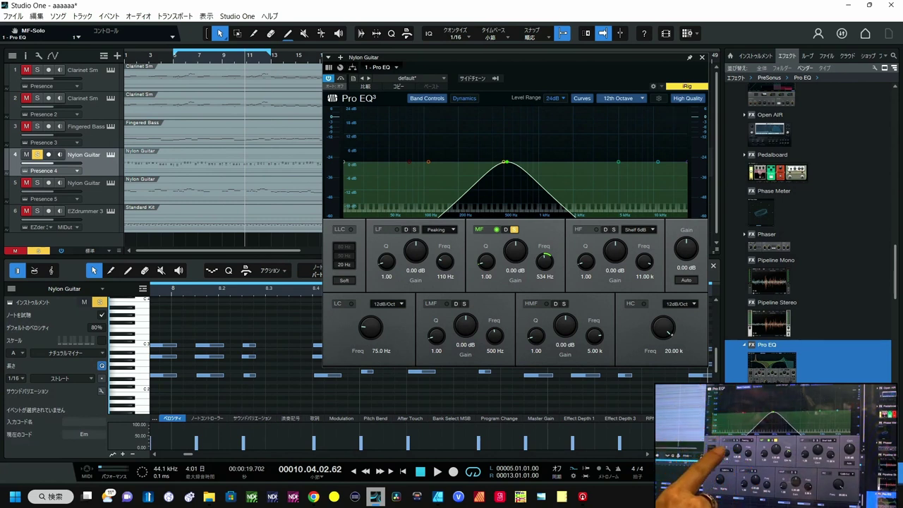
pyautogui.press('space')
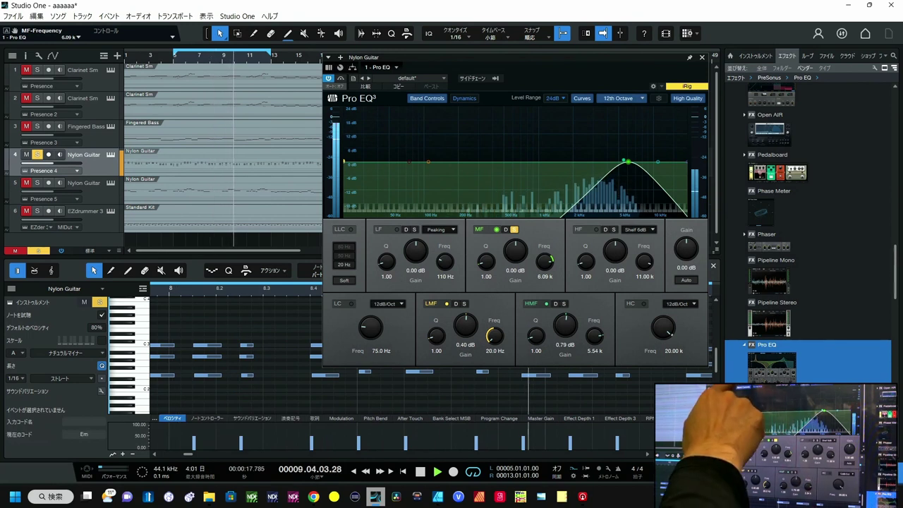
# Load the default EQ preset and boost the LMF band by about 5.55 dB at 324 Hz.
pyautogui.click(408, 78)
pyautogui.click(410, 89)
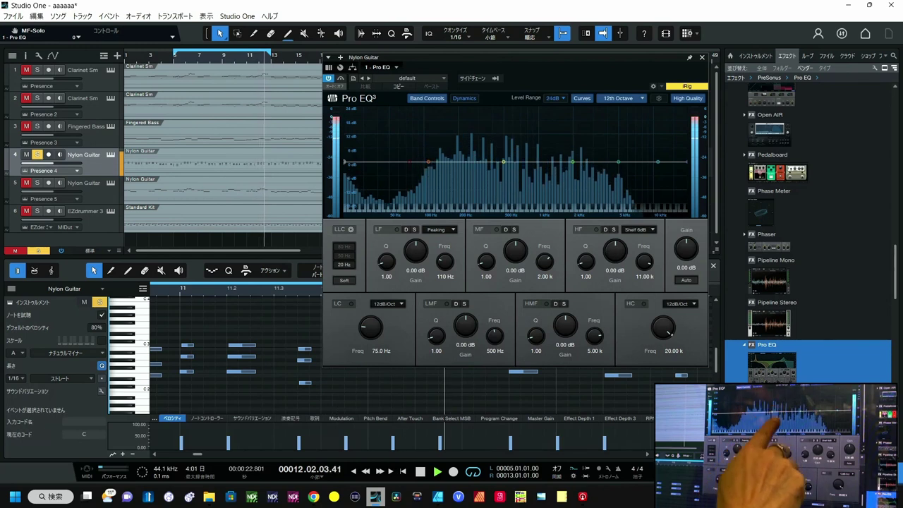
pyautogui.moveTo(503, 161); pyautogui.dragTo(472, 156)
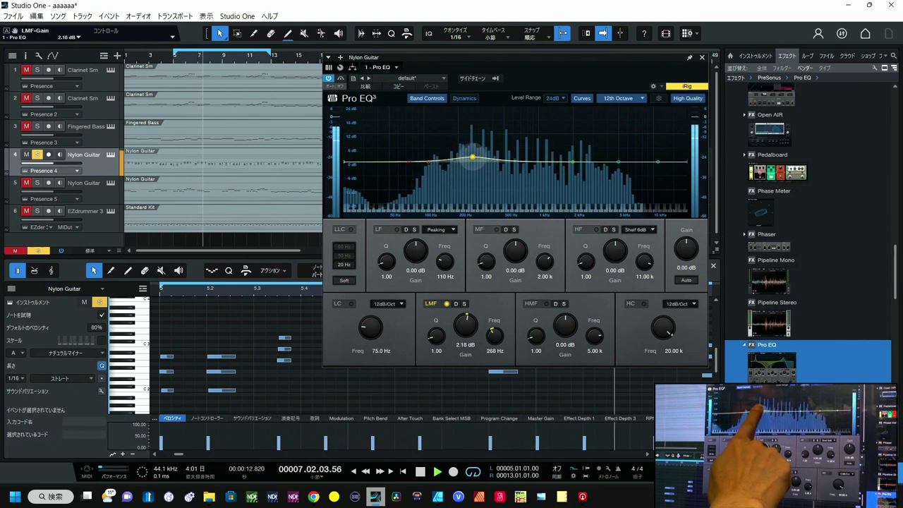
pyautogui.moveTo(477, 145); pyautogui.dragTo(482, 116)
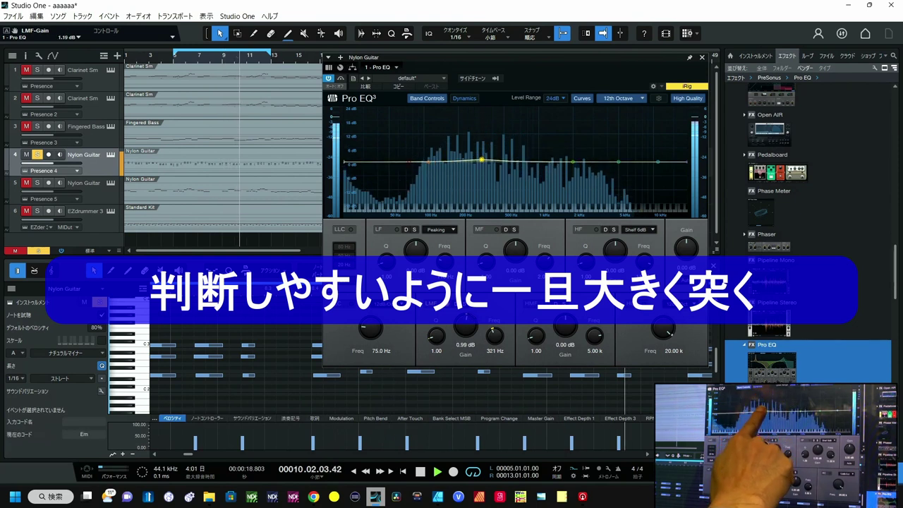
pyautogui.moveTo(482, 160); pyautogui.dragTo(482, 159)
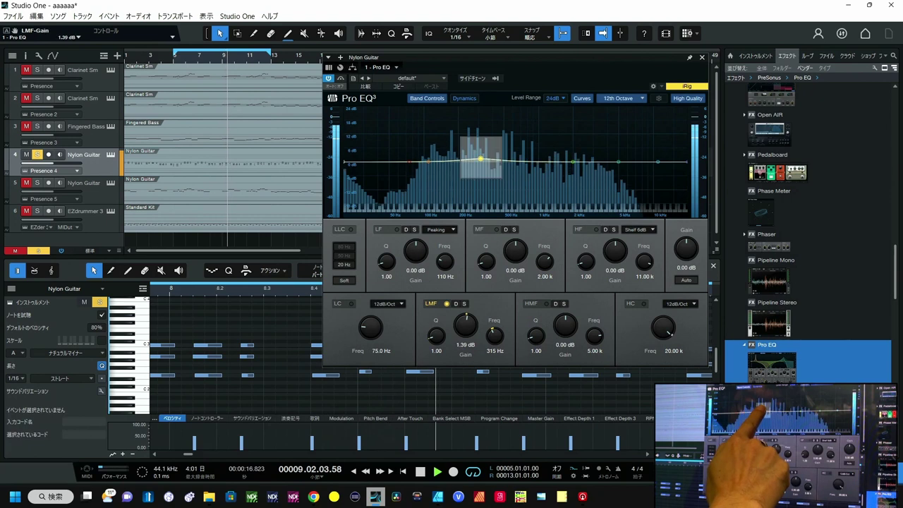
pyautogui.moveTo(480, 155); pyautogui.dragTo(481, 162)
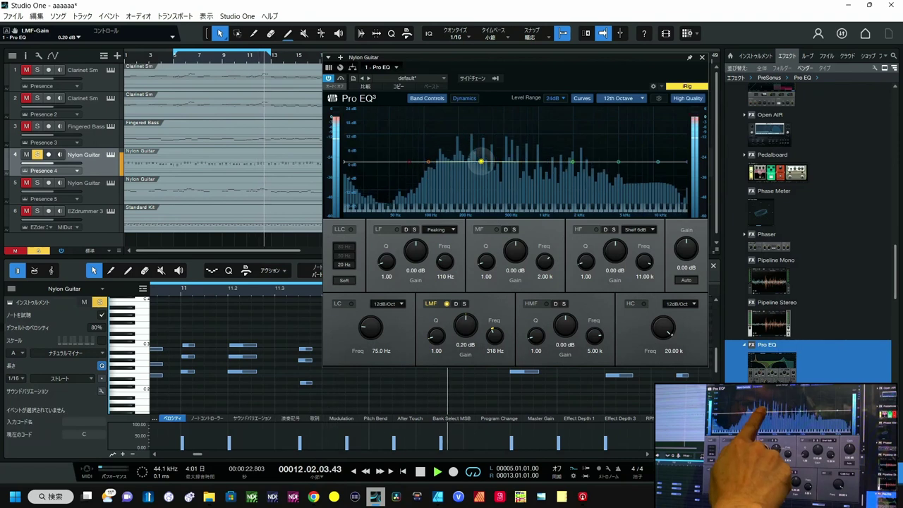
pyautogui.moveTo(480, 161)
pyautogui.mouseDown()
pyautogui.moveTo(478, 124)
pyautogui.moveTo(482, 149)
pyautogui.mouseUp()
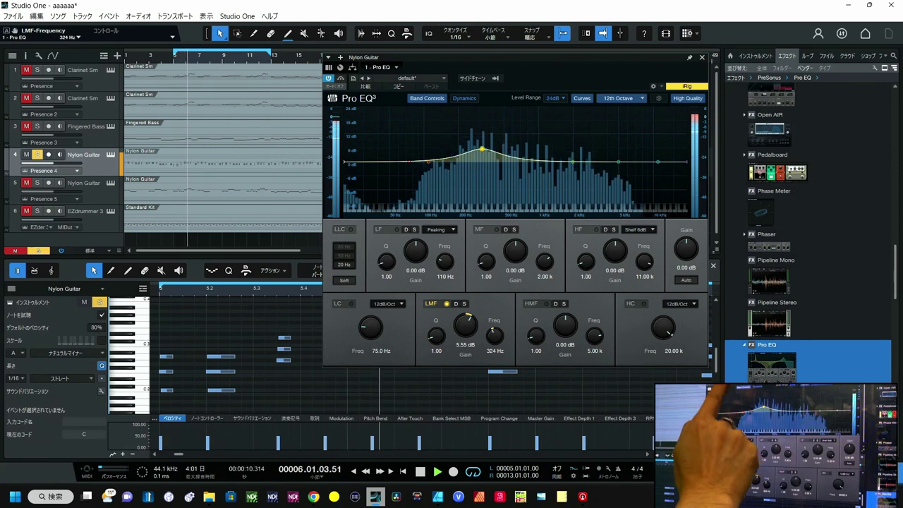
# Boost the LF band by about 3.77 dB at 56.5 Hz.
pyautogui.moveTo(429, 162); pyautogui.dragTo(398, 150)
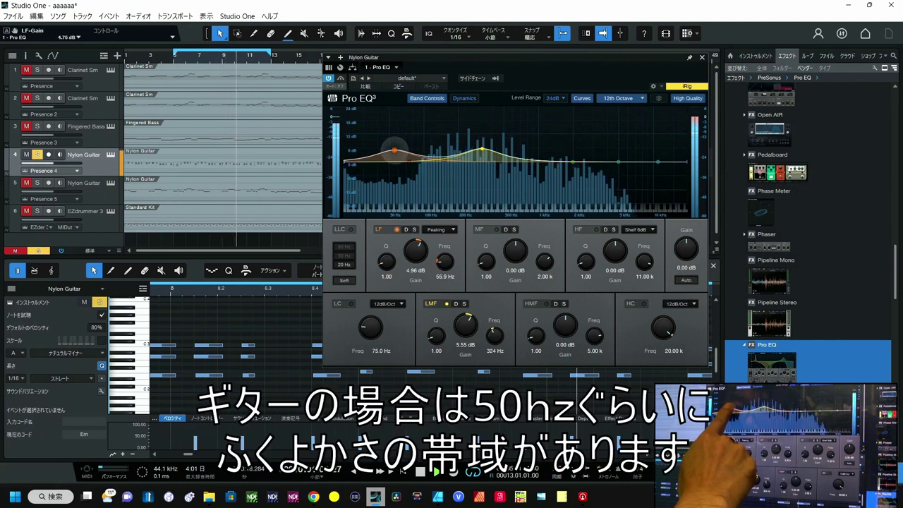
pyautogui.moveTo(395, 151); pyautogui.dragTo(395, 152)
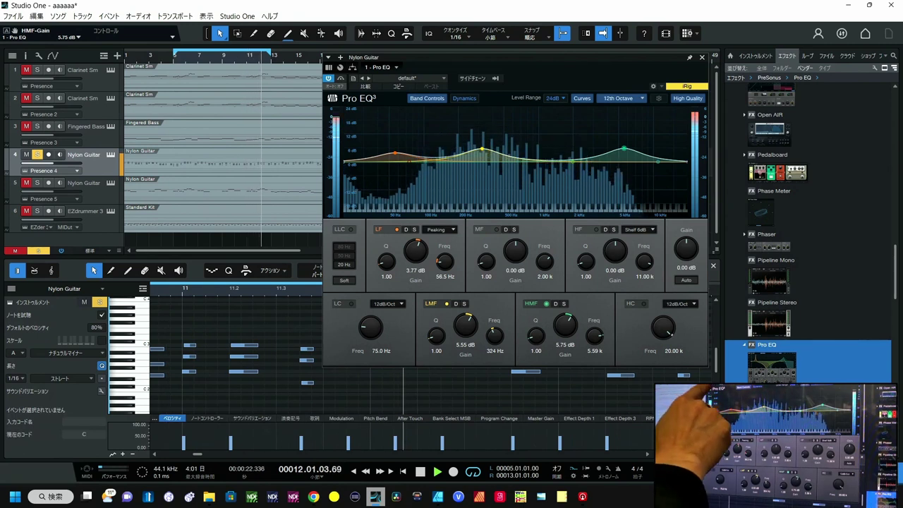
# Compare the sound with the EQ bypassed and active, and set the HMF band to about 7.14 dB at 3.15 kHz.
pyautogui.click(341, 78)
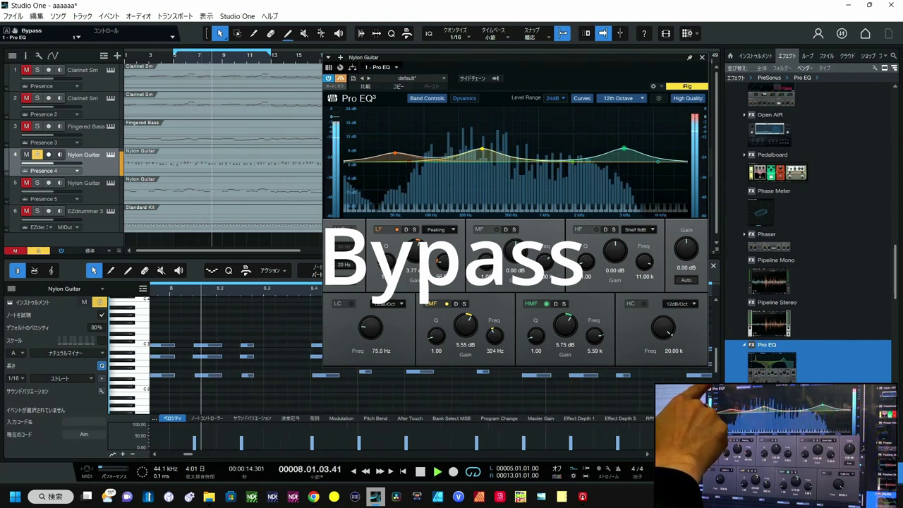
pyautogui.click(341, 78)
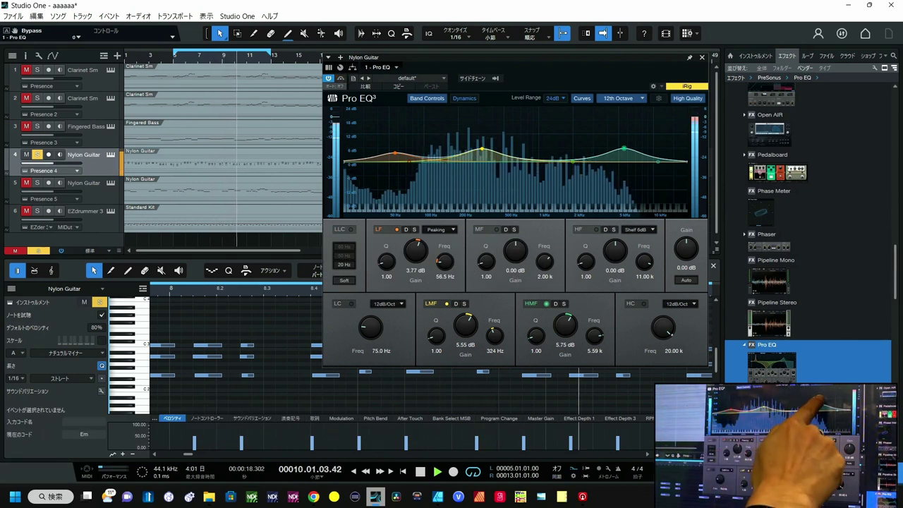
pyautogui.moveTo(624, 148); pyautogui.dragTo(596, 144)
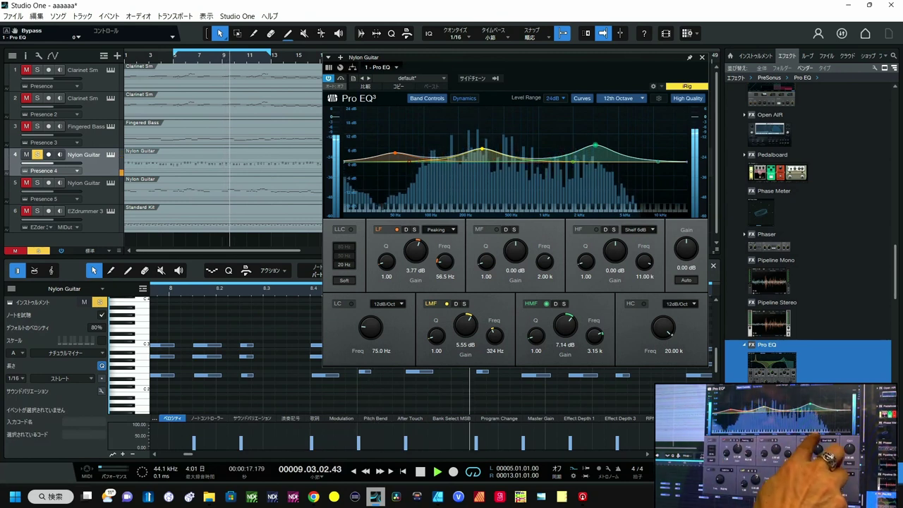
# Solo the HF band to tune its frequency, unsolo it, and cut it by 24 dB at about 12.36 kHz.
pyautogui.click(614, 229)
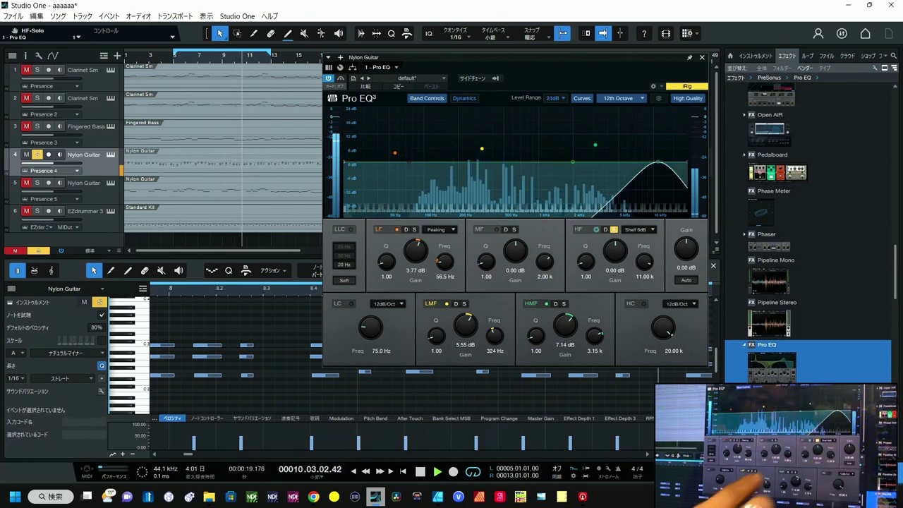
pyautogui.moveTo(644, 263); pyautogui.dragTo(644, 255)
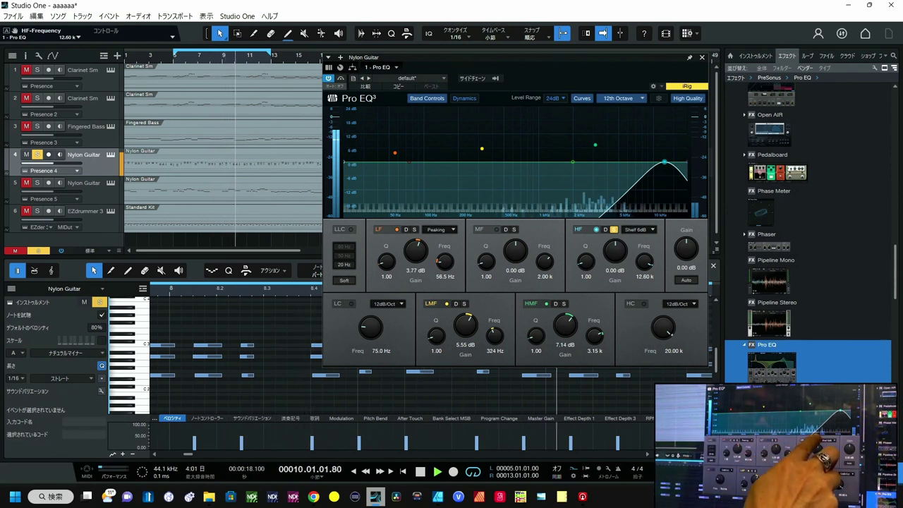
pyautogui.click(614, 230)
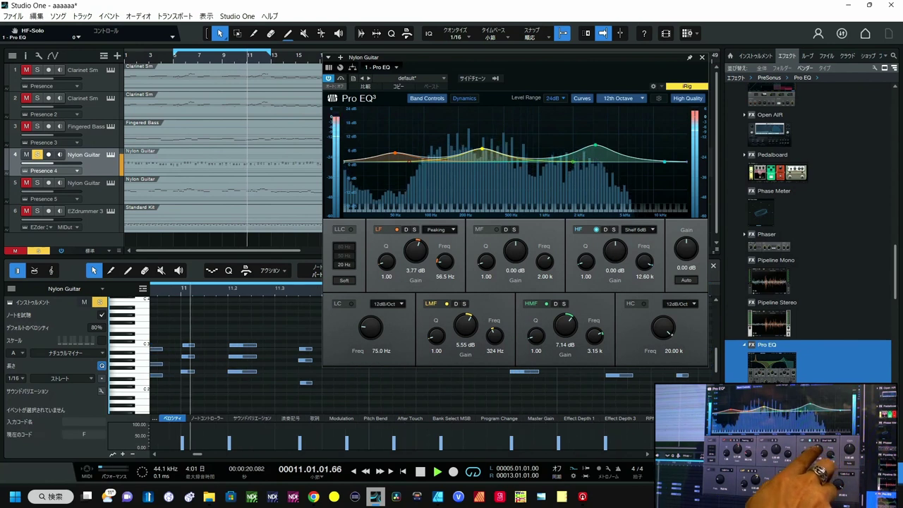
pyautogui.moveTo(664, 162); pyautogui.dragTo(663, 217)
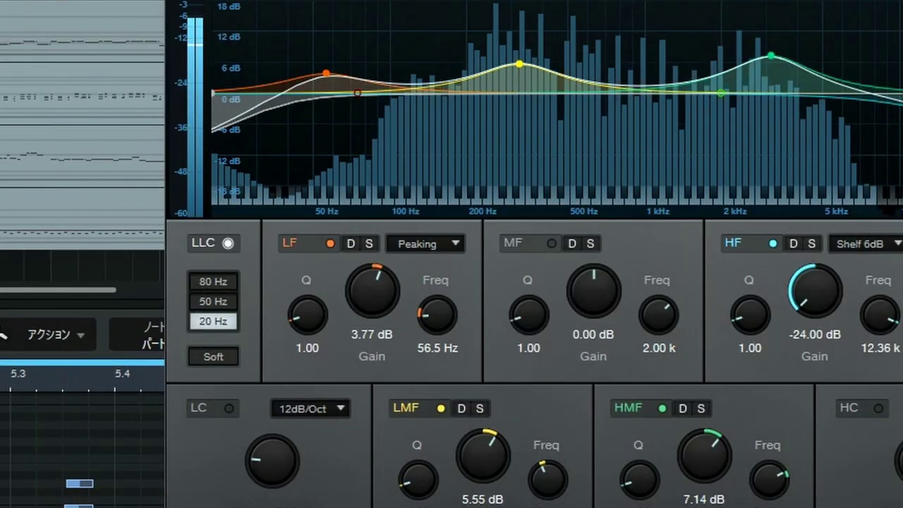
# Try the LLC low cut at 50, 80 and 20 Hz, with the LF gain lowered to about 1.37 dB.
pyautogui.click(213, 302)
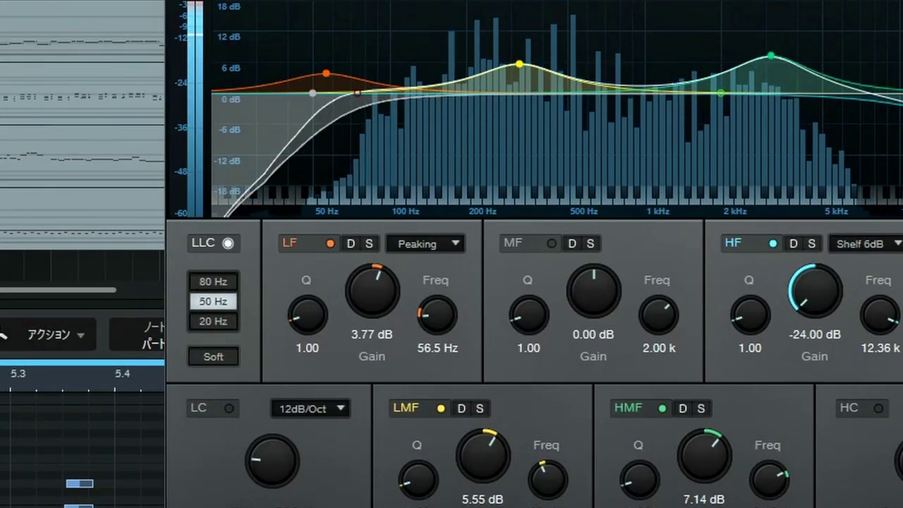
pyautogui.click(213, 281)
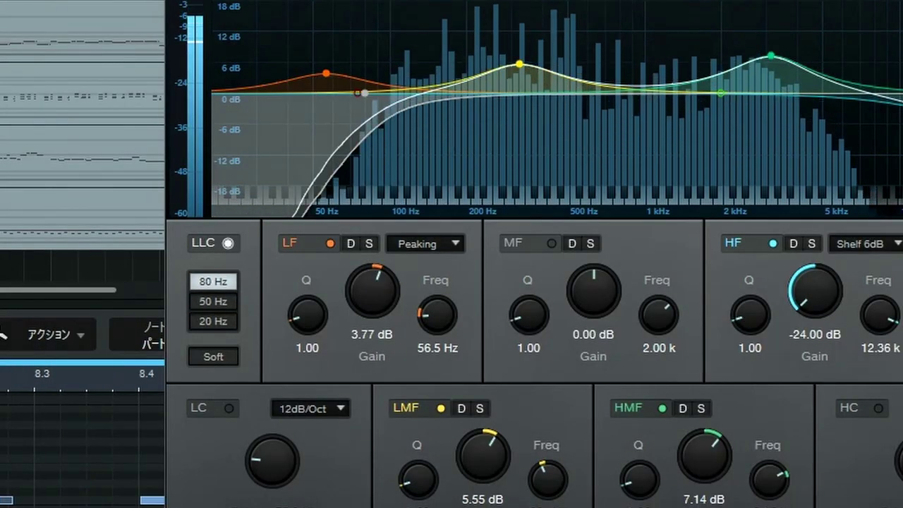
pyautogui.moveTo(364, 280); pyautogui.dragTo(338, 267)
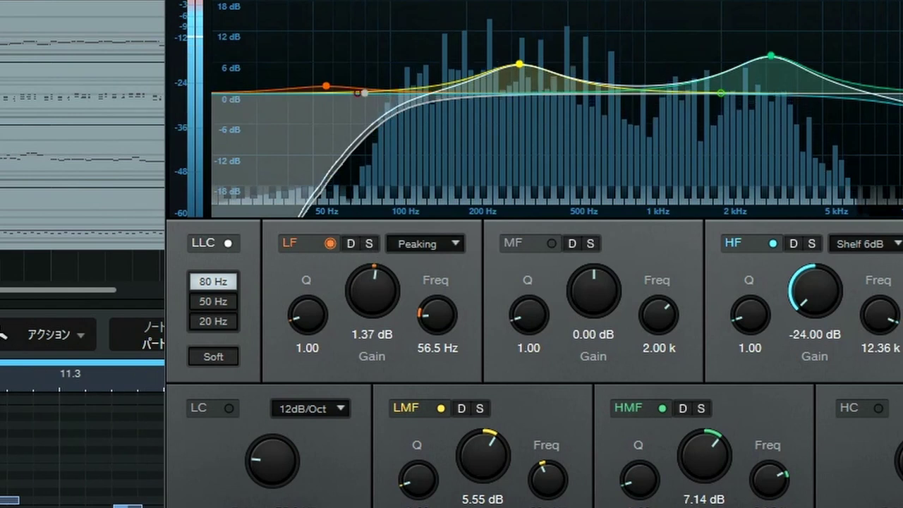
pyautogui.click(213, 302)
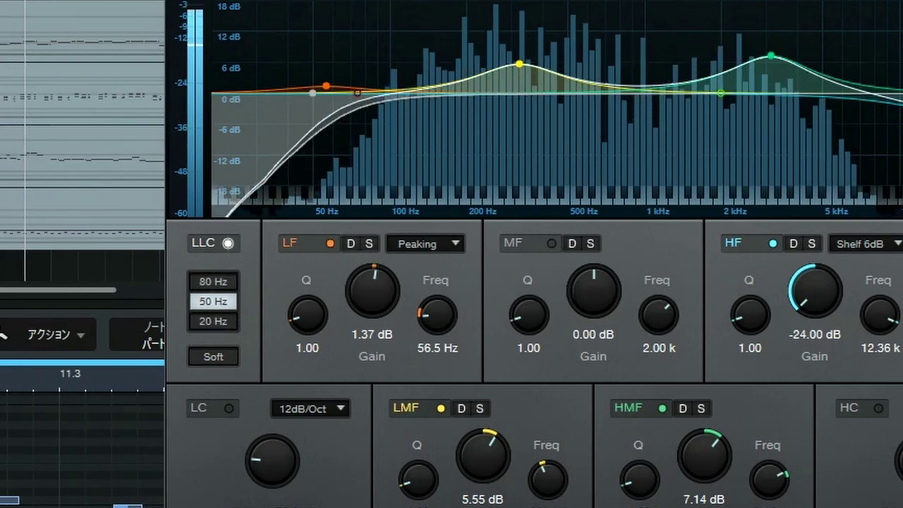
pyautogui.click(213, 321)
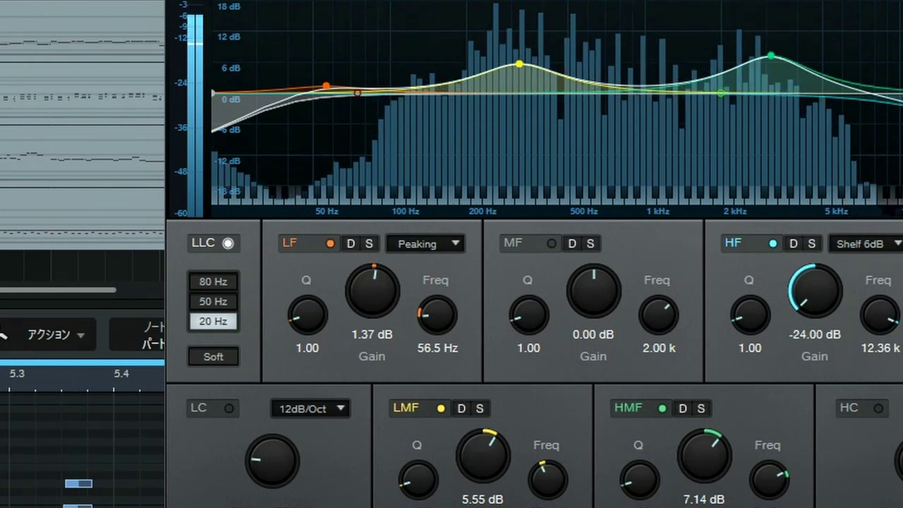
# Turn off the LLC low cut and set the LF band to about 2.38 dB at 48.1 Hz.
pyautogui.click(228, 244)
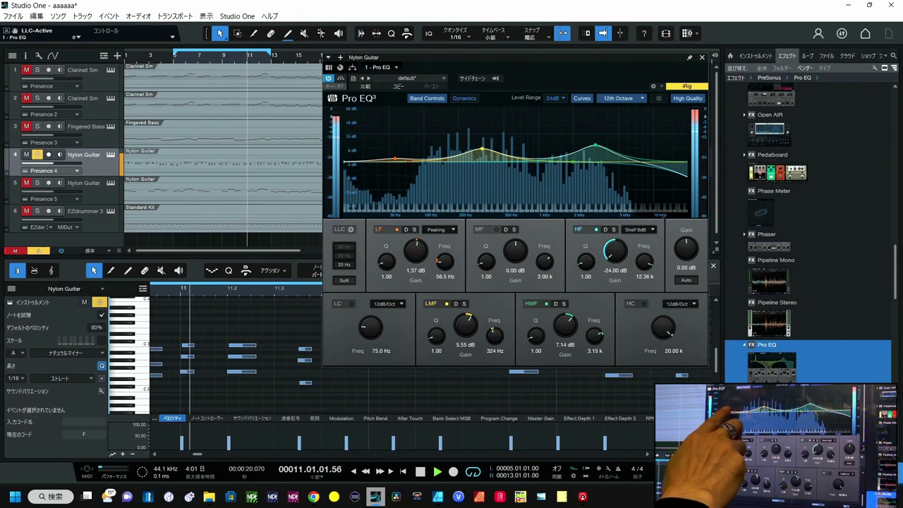
pyautogui.moveTo(396, 159); pyautogui.dragTo(387, 156)
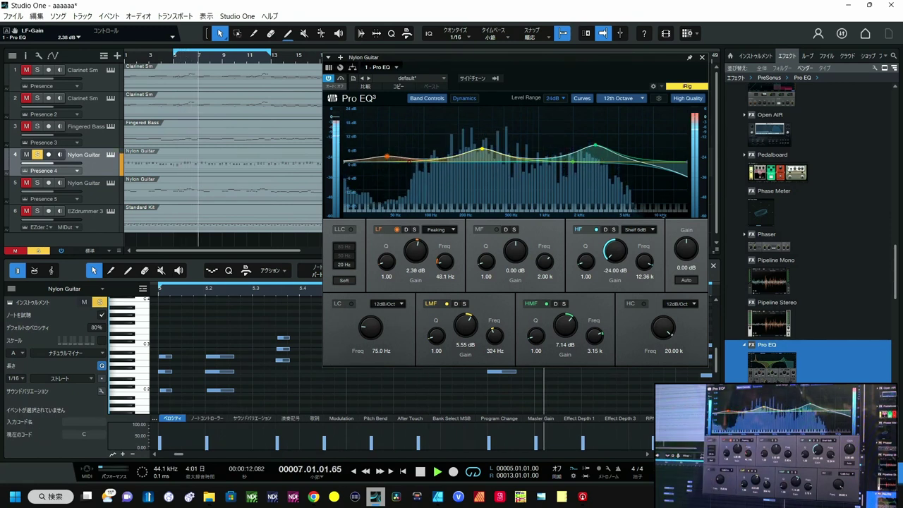
# Load the Bass - Cold Bassline preset in the Fingered Bass track's Pro EQ and compare the playback bypassed and active.
pyautogui.press('space')
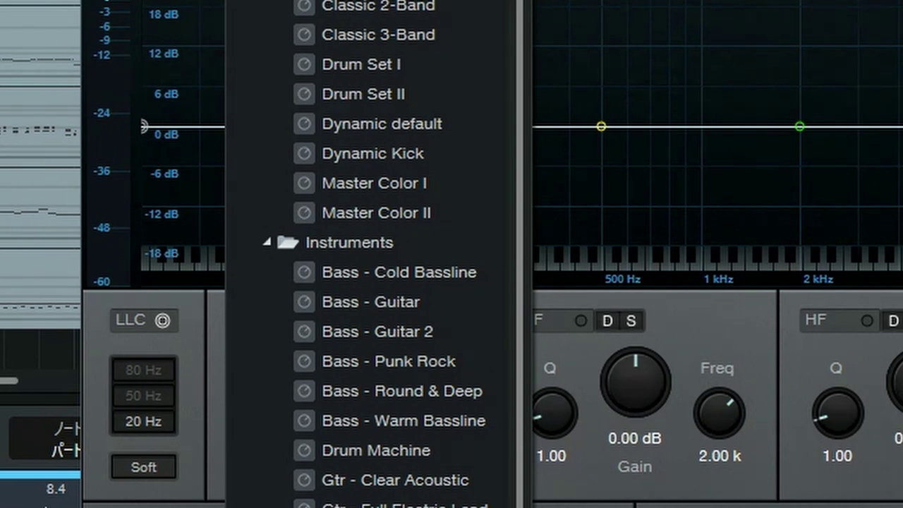
pyautogui.click(444, 272)
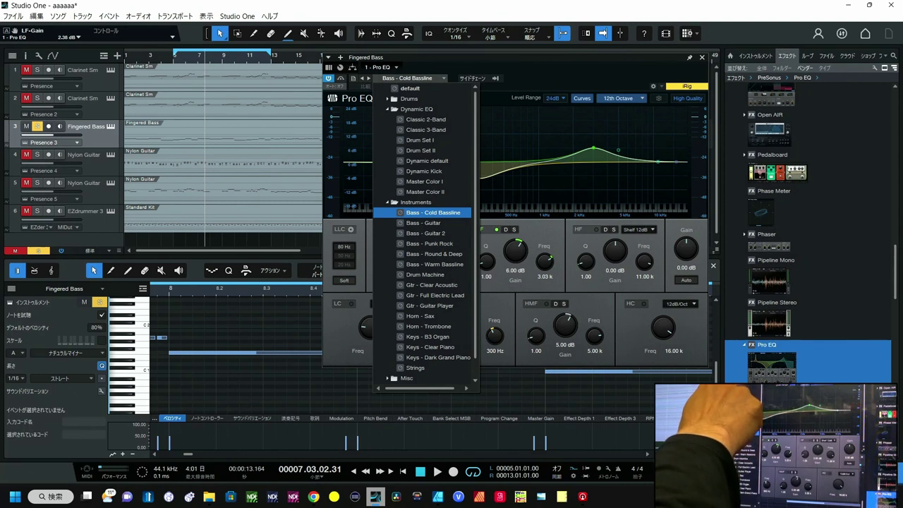
pyautogui.click(440, 66)
pyautogui.press('space')
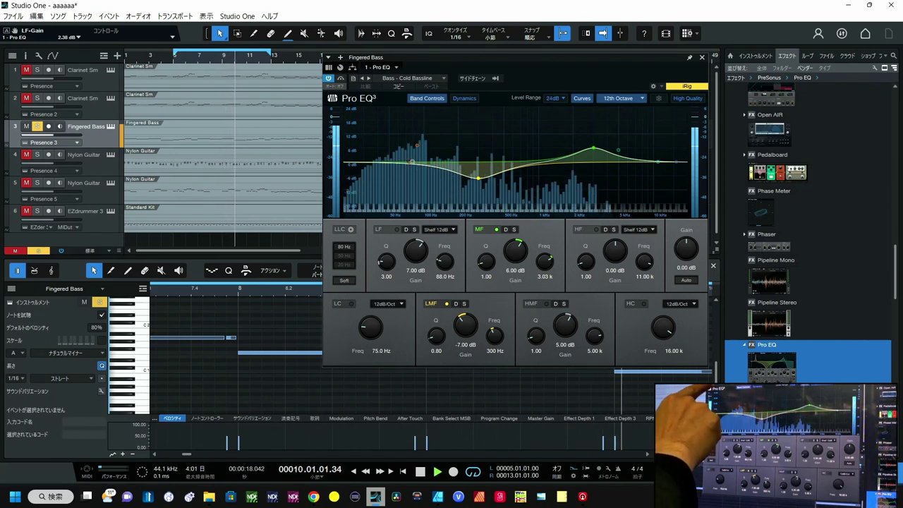
pyautogui.click(341, 78)
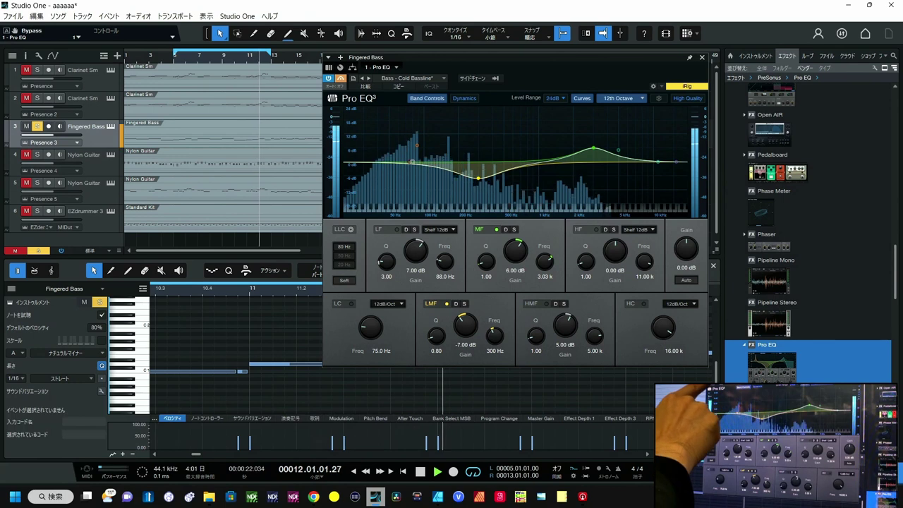
pyautogui.click(341, 78)
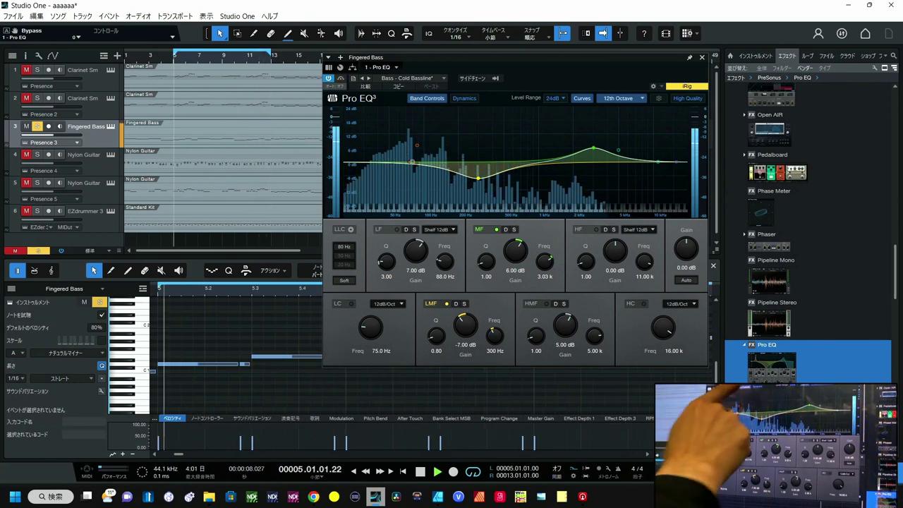
# Audition the Bass - Round & Deep, Bass - Warm Bassline and Bass - Cold Bassline presets, and return the Fingered Bass EQ to default.
pyautogui.click(413, 77)
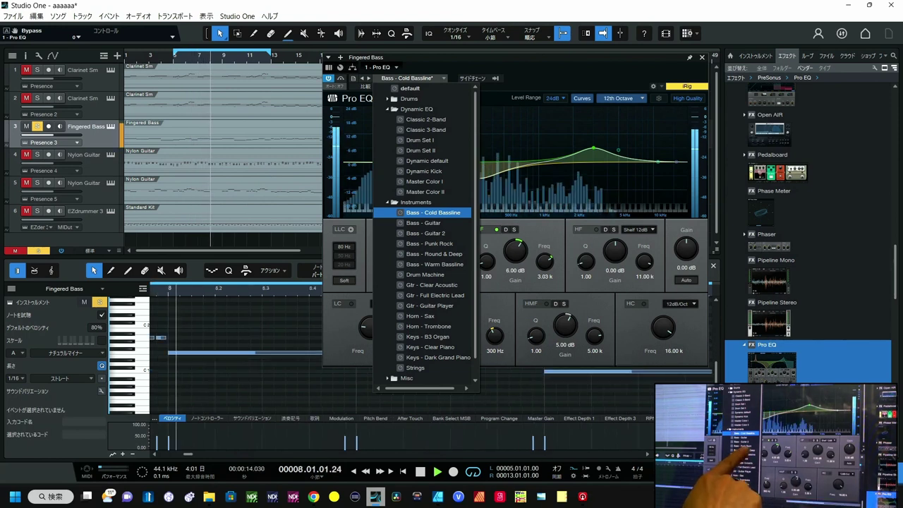
pyautogui.click(443, 254)
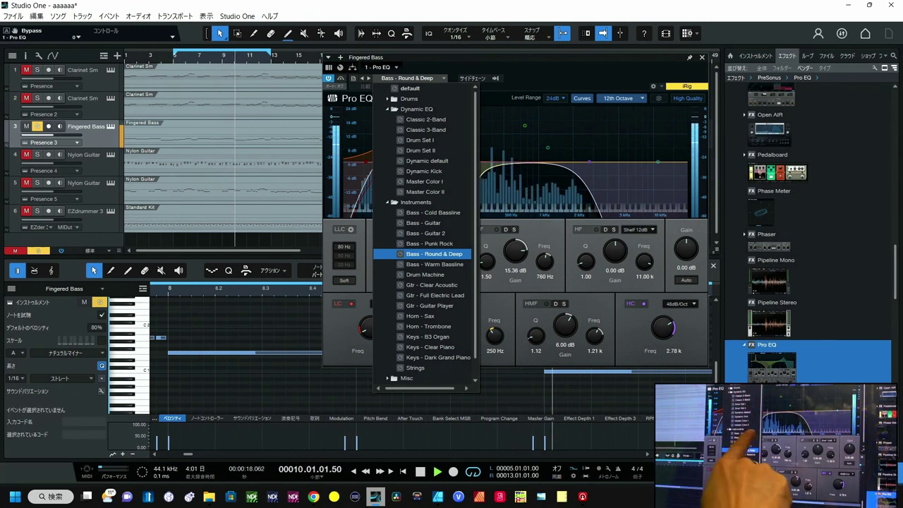
pyautogui.click(435, 264)
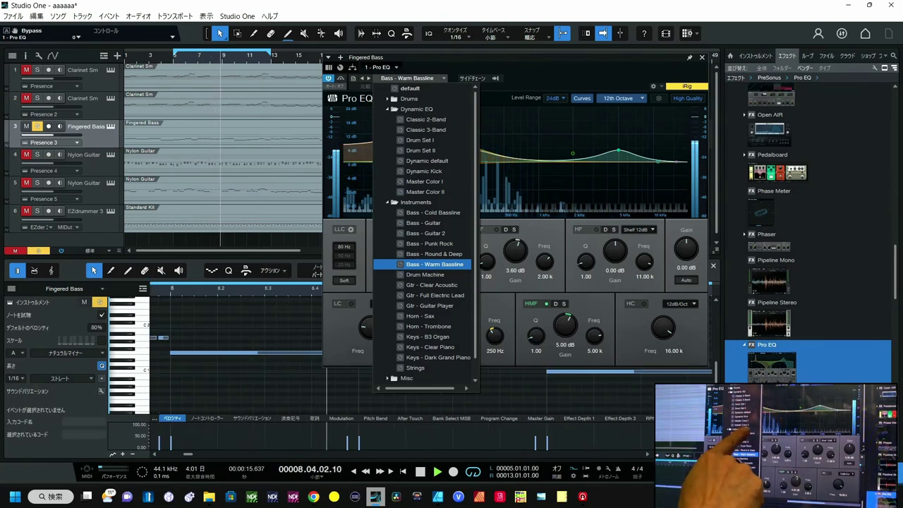
pyautogui.click(433, 213)
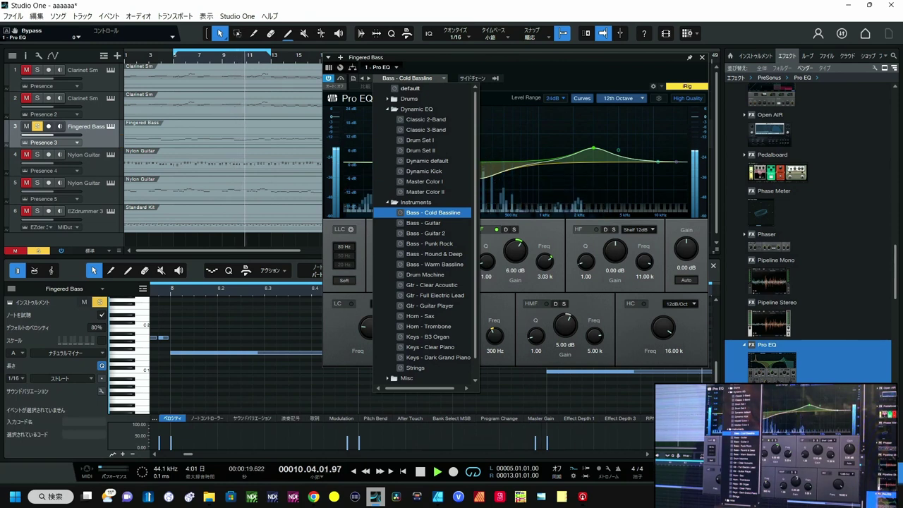
pyautogui.click(430, 78)
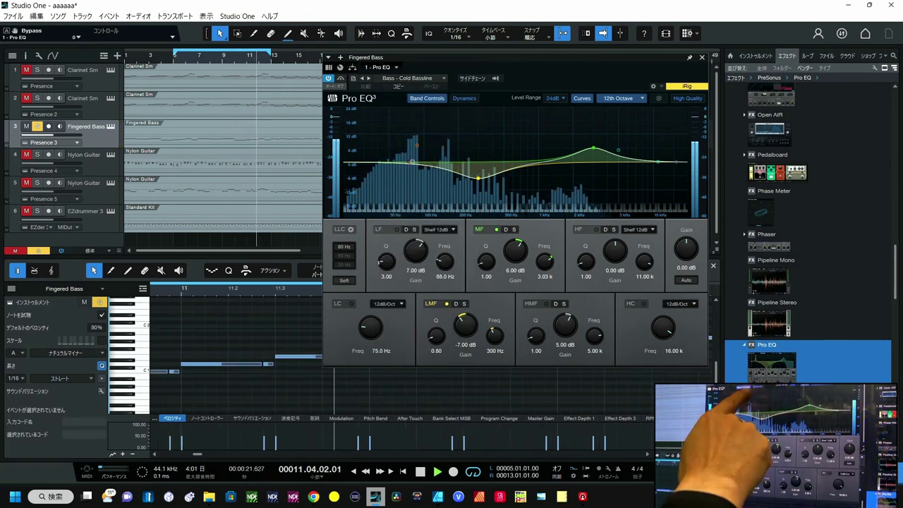
pyautogui.click(412, 78)
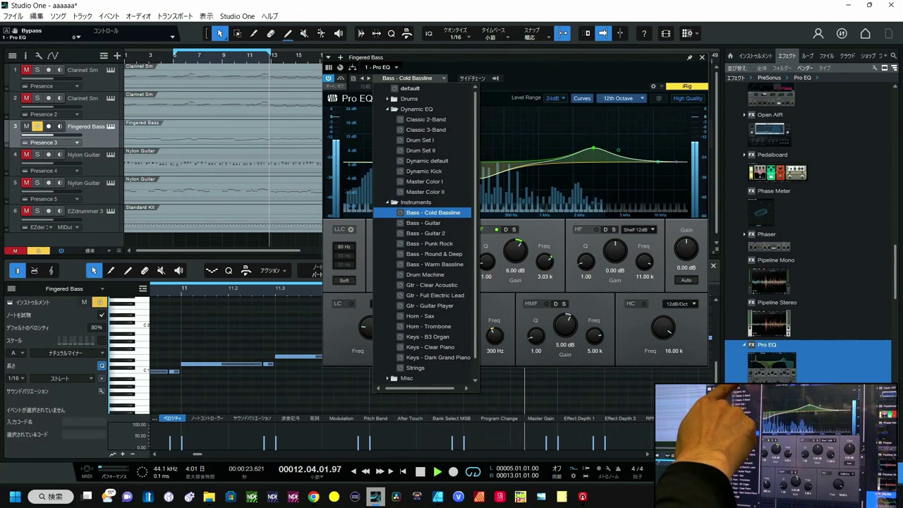
pyautogui.click(410, 89)
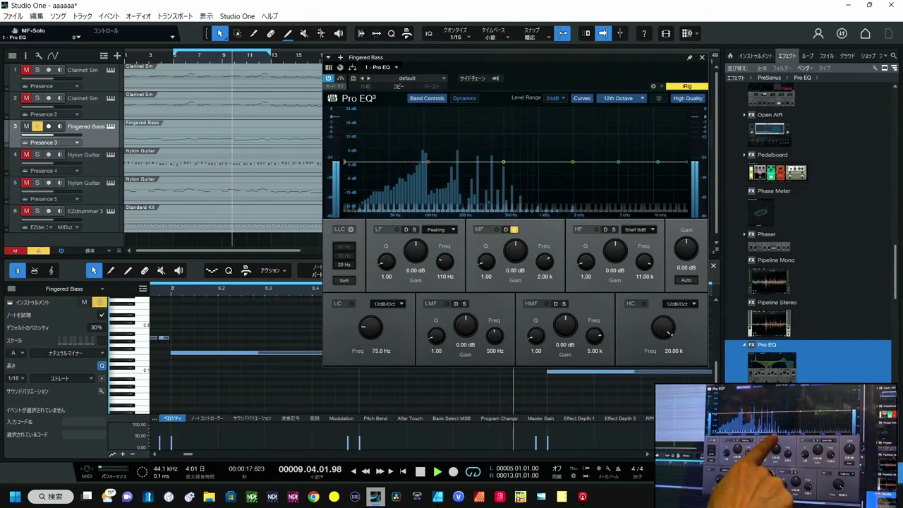
# Solo the MF band on the Fingered Bass EQ, sweep its frequency down to about 119 Hz, and unsolo it.
pyautogui.click(514, 229)
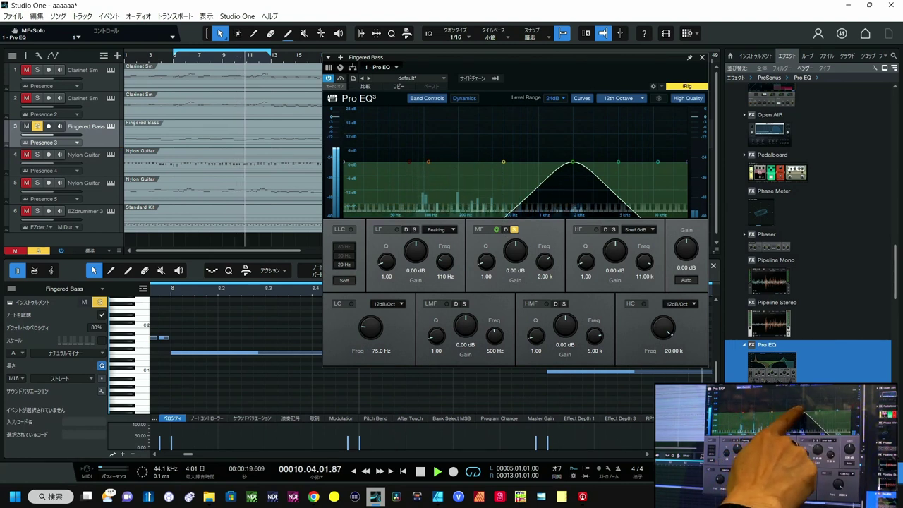
pyautogui.moveTo(573, 162); pyautogui.dragTo(447, 163)
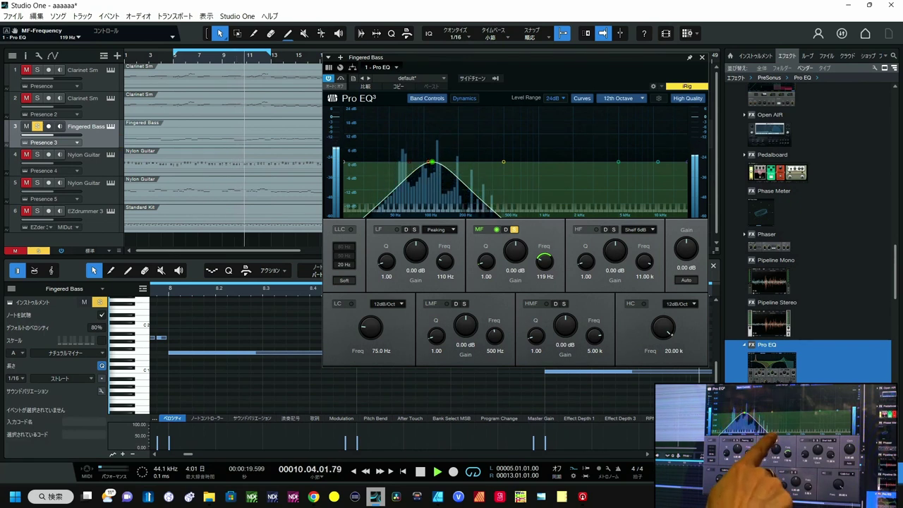
pyautogui.click(514, 229)
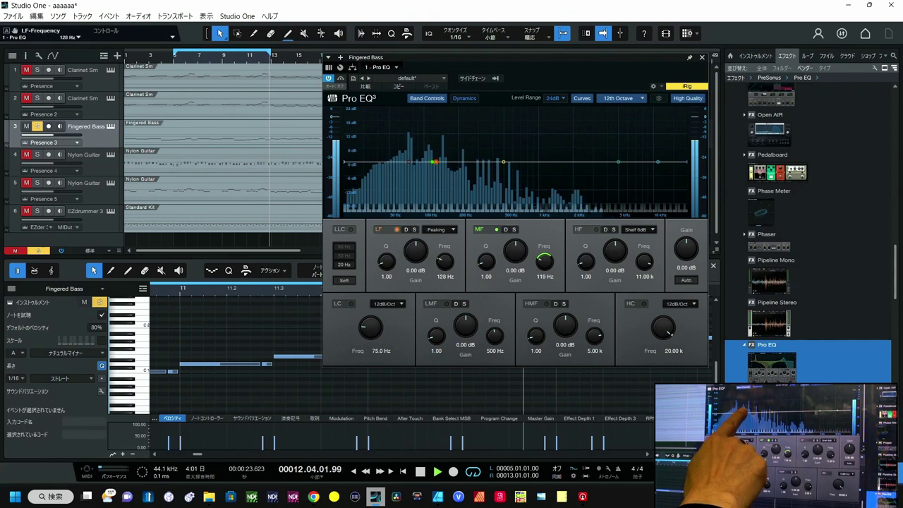
# Boost the LF band by about 3.97 dB at 124 Hz and enable the HC high cut at about 3.81 kHz.
pyautogui.moveTo(435, 161); pyautogui.dragTo(435, 153)
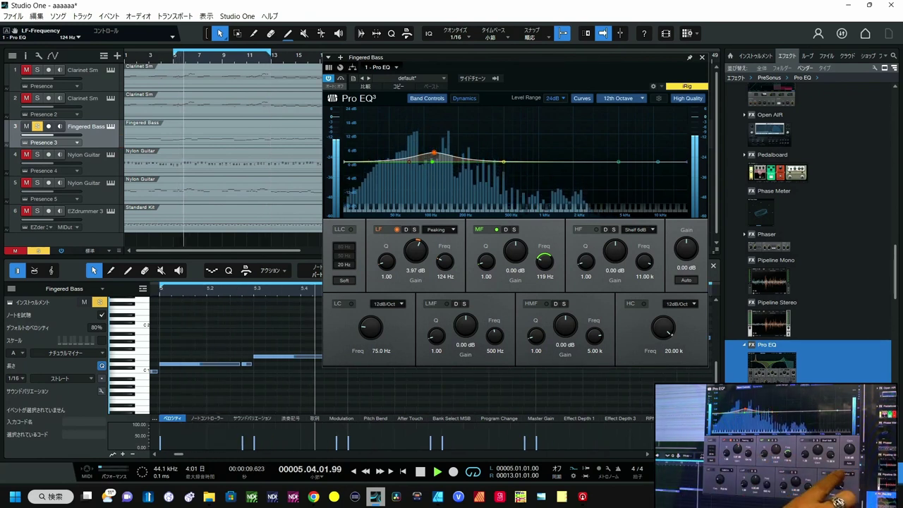
pyautogui.click(644, 304)
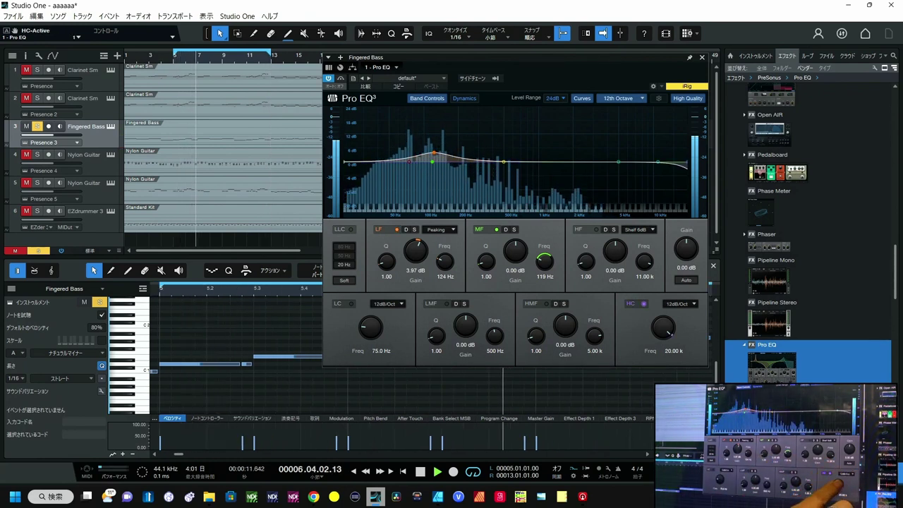
pyautogui.moveTo(664, 327)
pyautogui.mouseDown()
pyautogui.moveTo(663, 345)
pyautogui.moveTo(646, 331)
pyautogui.mouseUp()
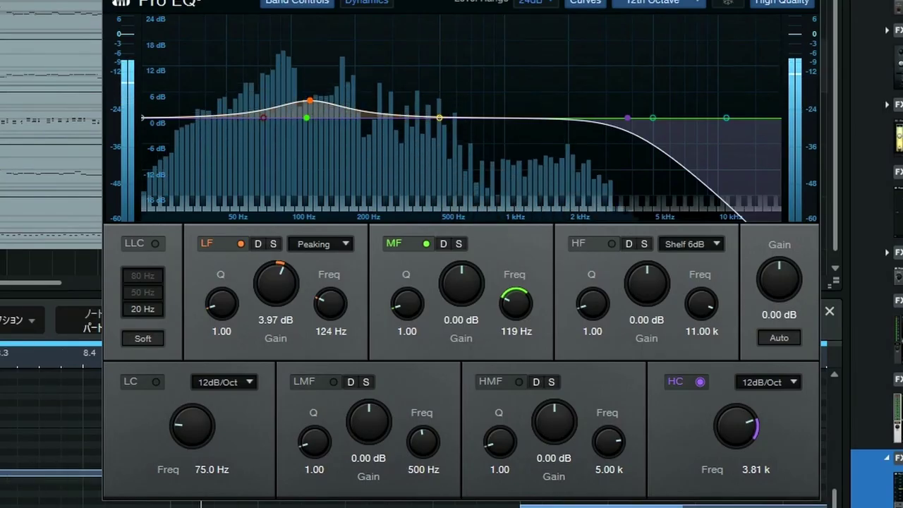
# Make the LF band dynamic, with a range of about -6.24 and a threshold of about -22.95 dB.
pyautogui.click(257, 243)
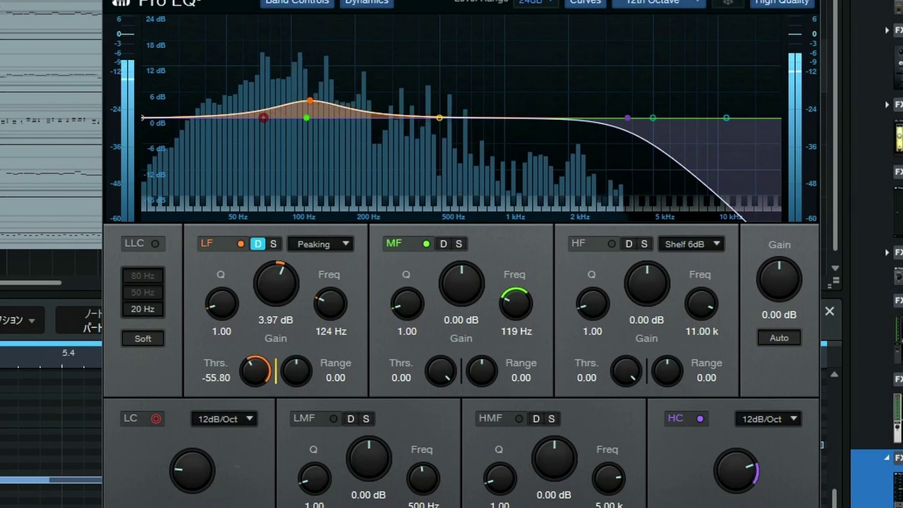
pyautogui.moveTo(237, 467); pyautogui.dragTo(236, 482)
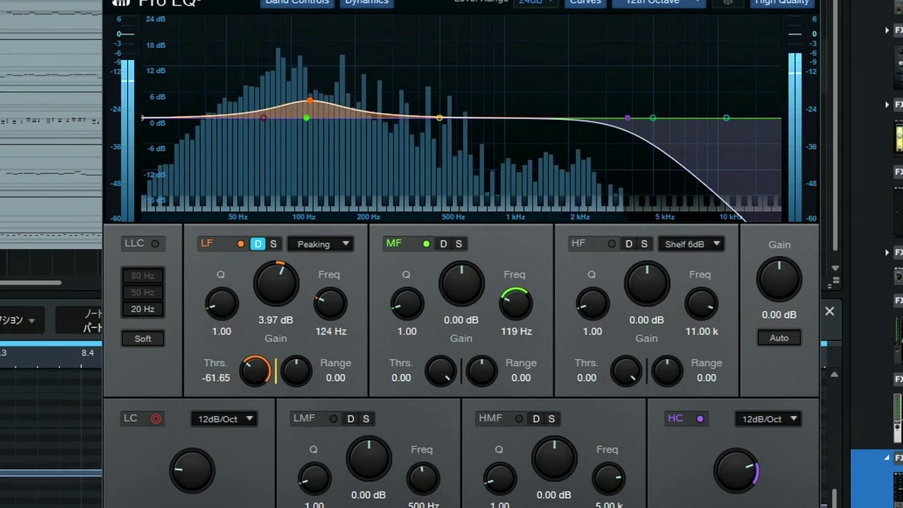
pyautogui.moveTo(287, 381); pyautogui.dragTo(287, 397)
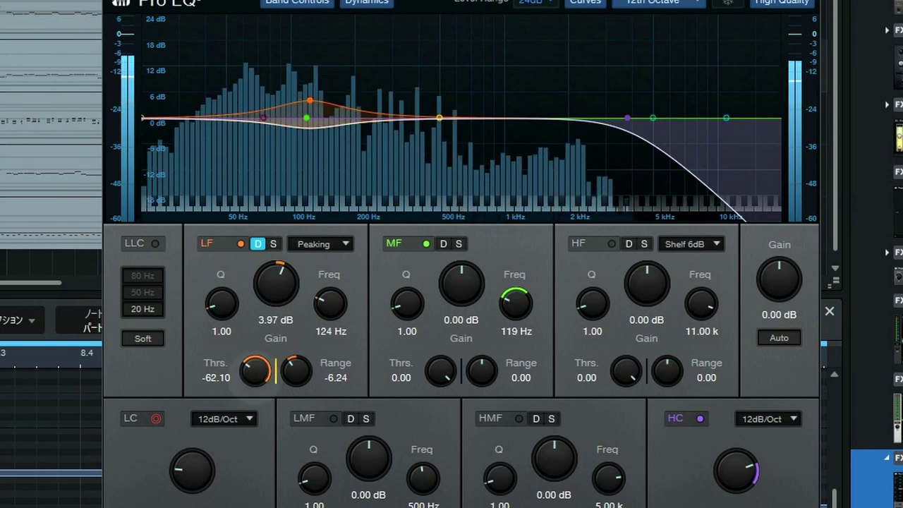
pyautogui.moveTo(253, 380); pyautogui.dragTo(273, 326)
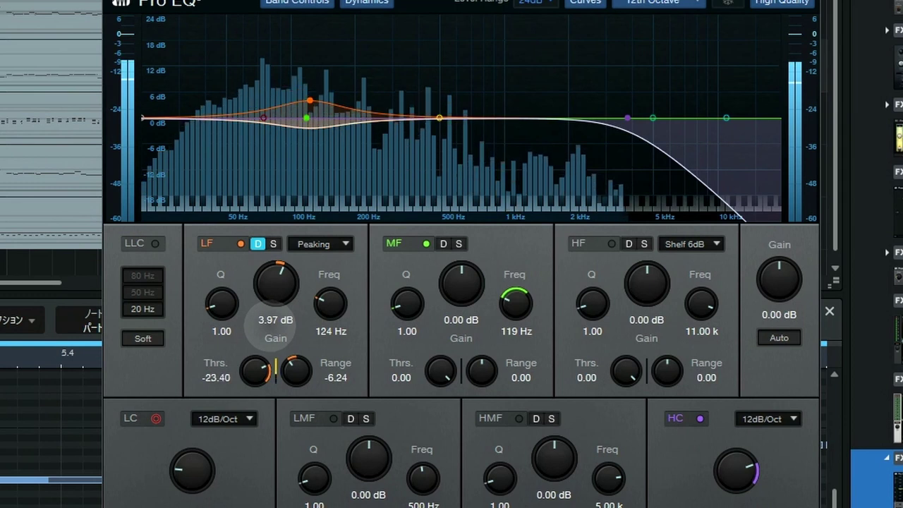
pyautogui.moveTo(269, 325); pyautogui.dragTo(270, 324)
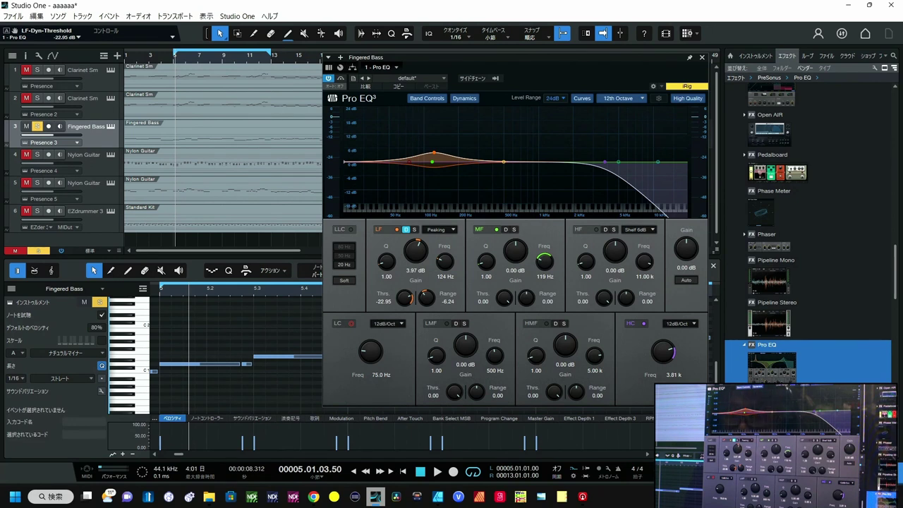
# Compare the soloed bass and guitar with the effects disabled and enabled, stop playback, and select the Fingered Bass part.
pyautogui.press('space')
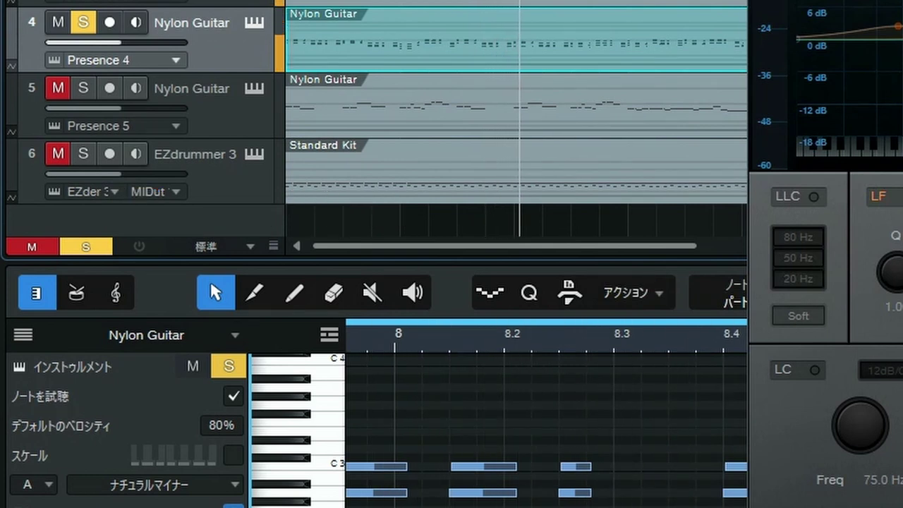
pyautogui.click(145, 245)
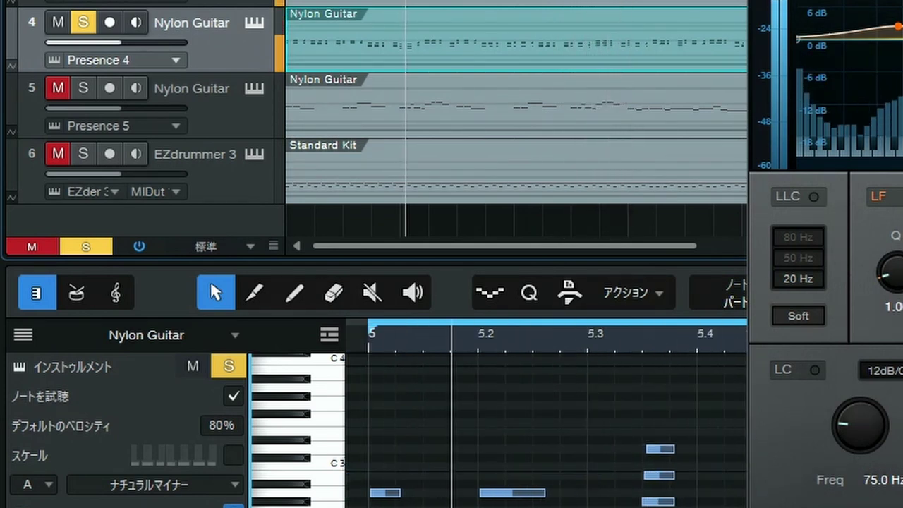
pyautogui.click(139, 246)
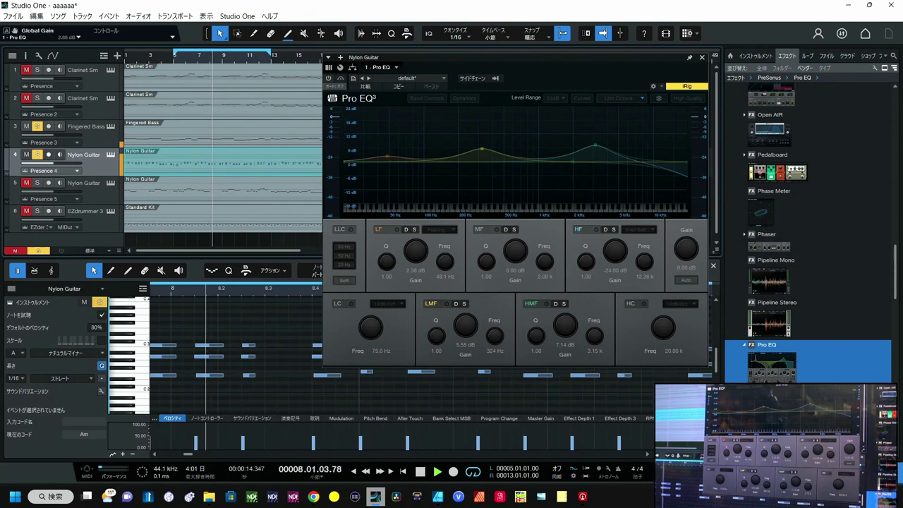
pyautogui.click(62, 250)
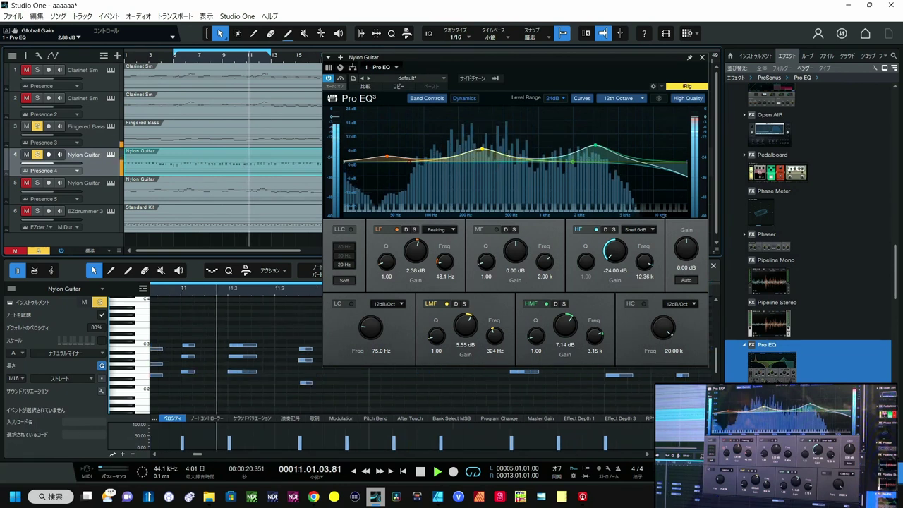
pyautogui.press('space')
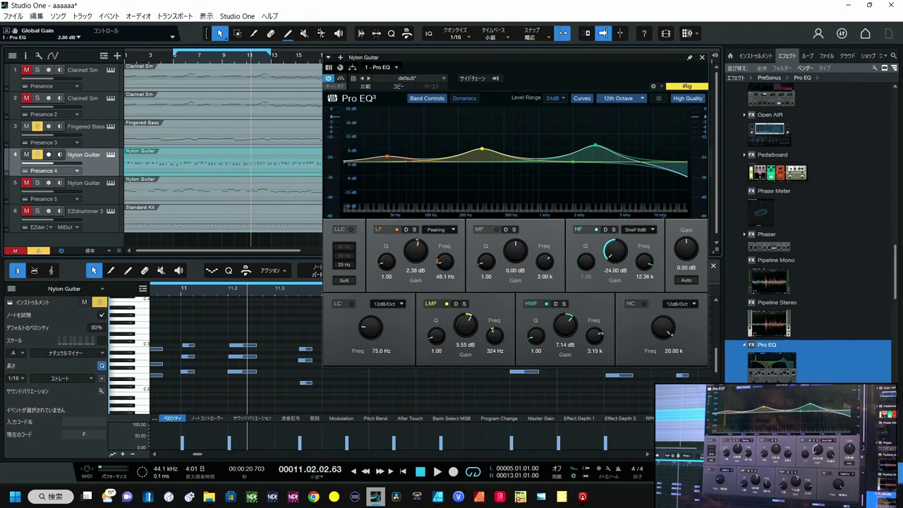
pyautogui.click(223, 134)
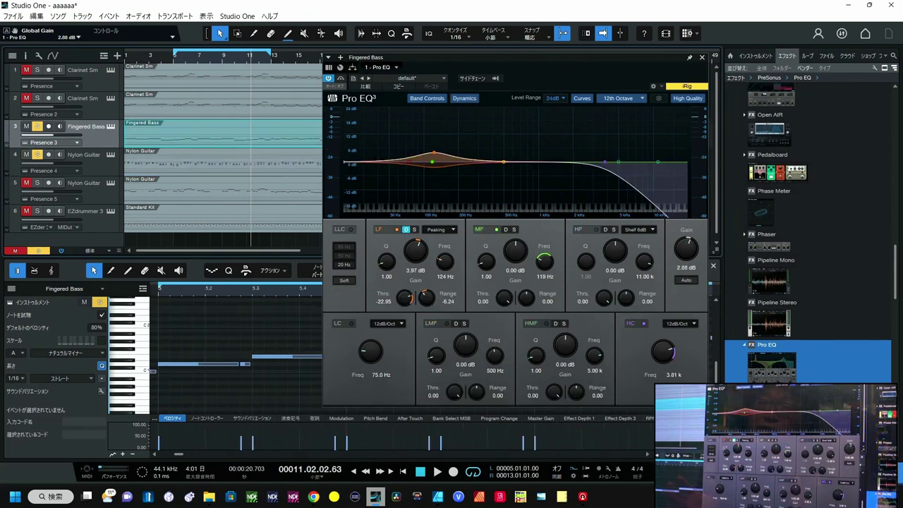